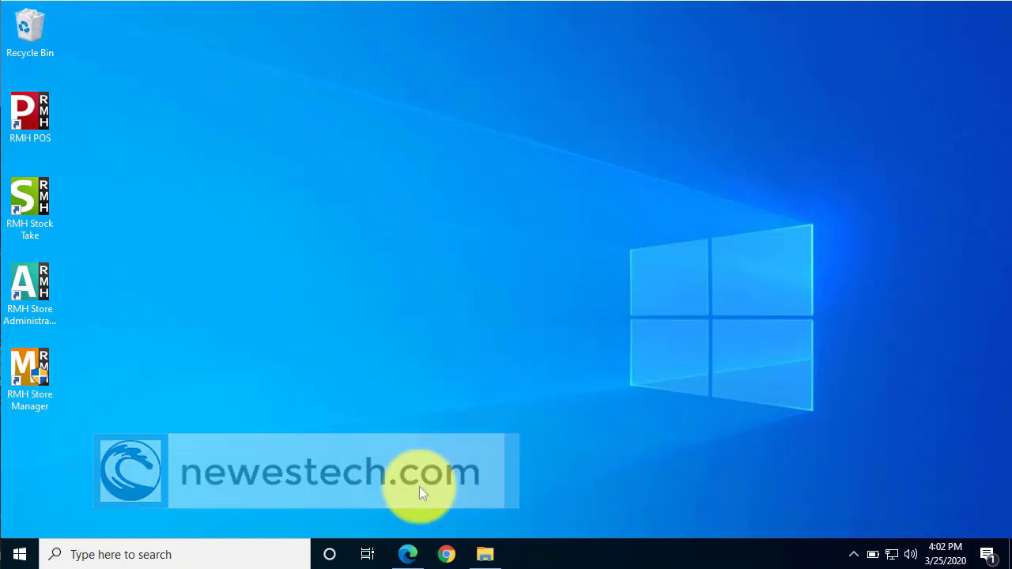
# From the New West downloads page, download MMSForRMH.zip and save it to the Media\MMS folder.
pyautogui.click(407, 557)
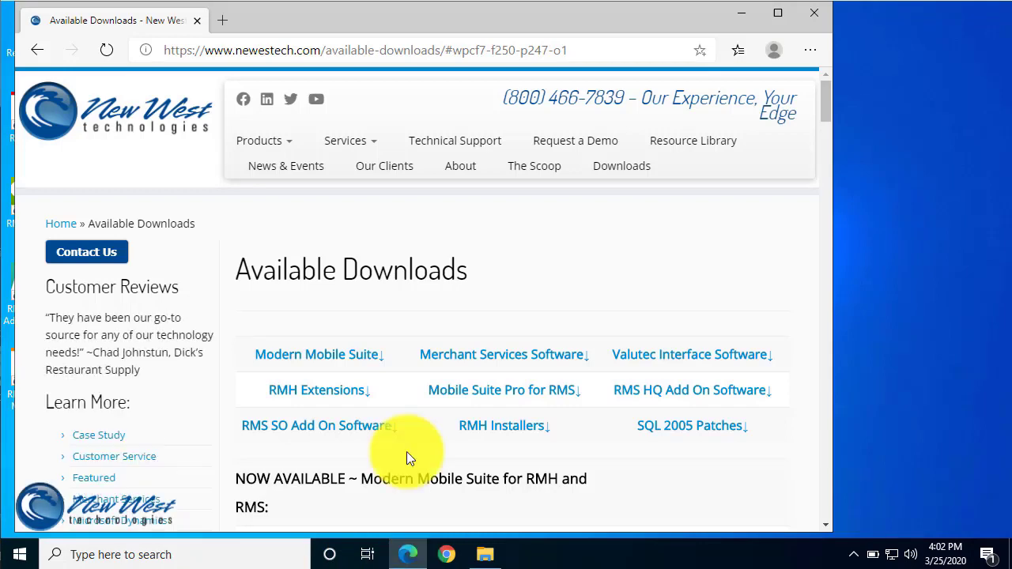
pyautogui.scroll(-2, 406, 453)
pyautogui.scroll(-3, 406, 457)
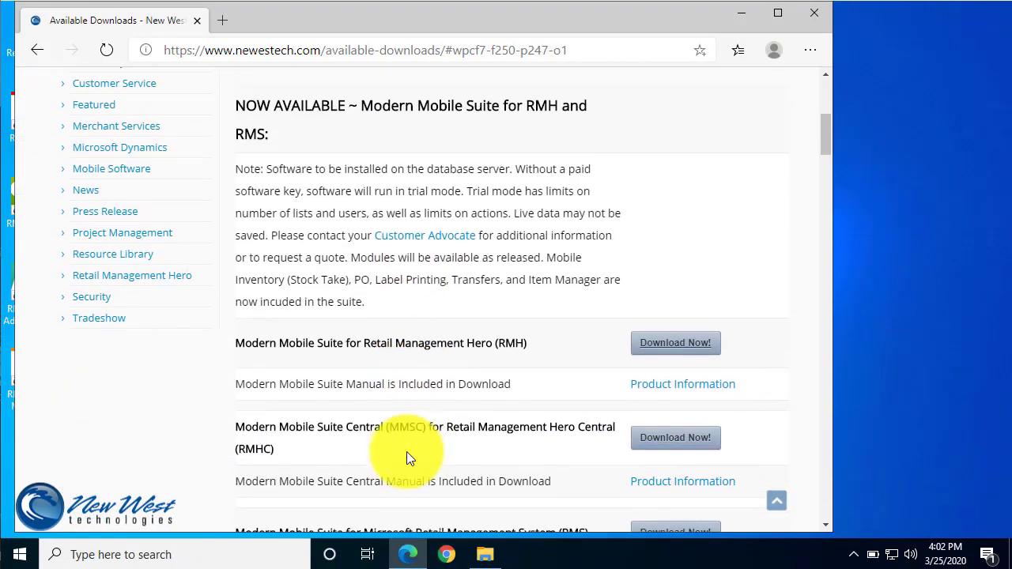
pyautogui.click(675, 337)
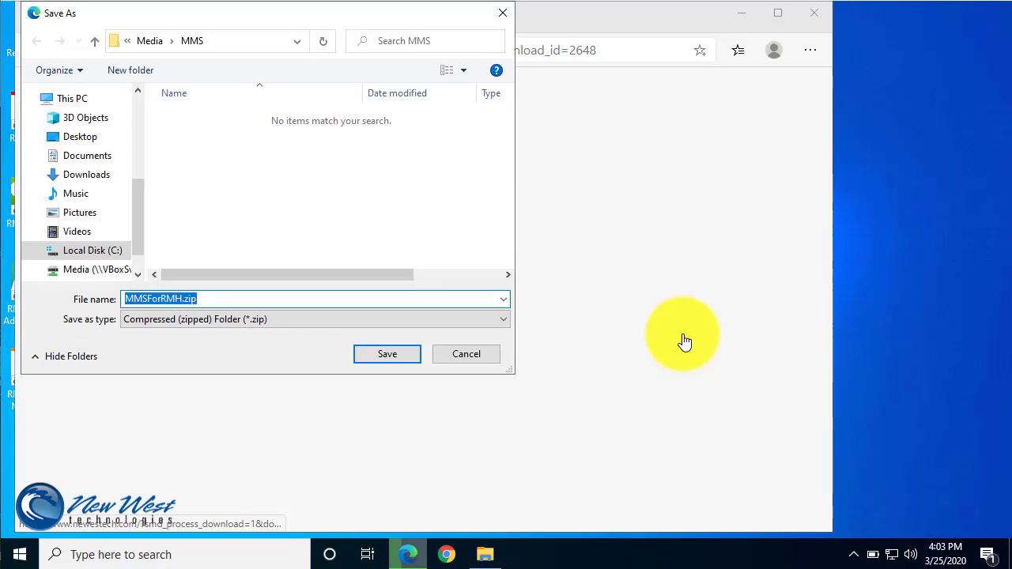
pyautogui.click(388, 353)
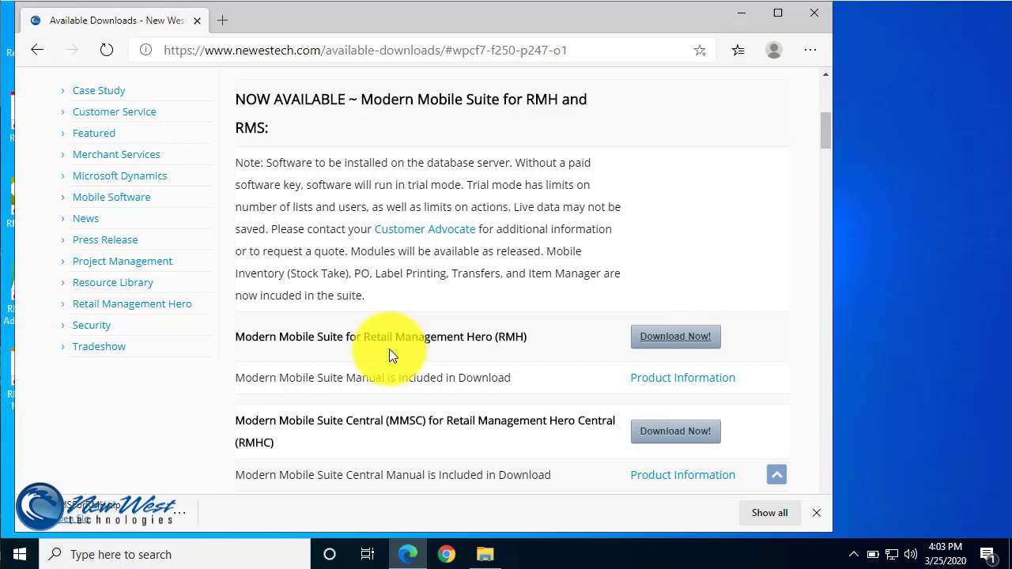
# Extract MMSForRMH.zip to a new MMSForRMH folder and open that folder.
pyautogui.click(486, 555)
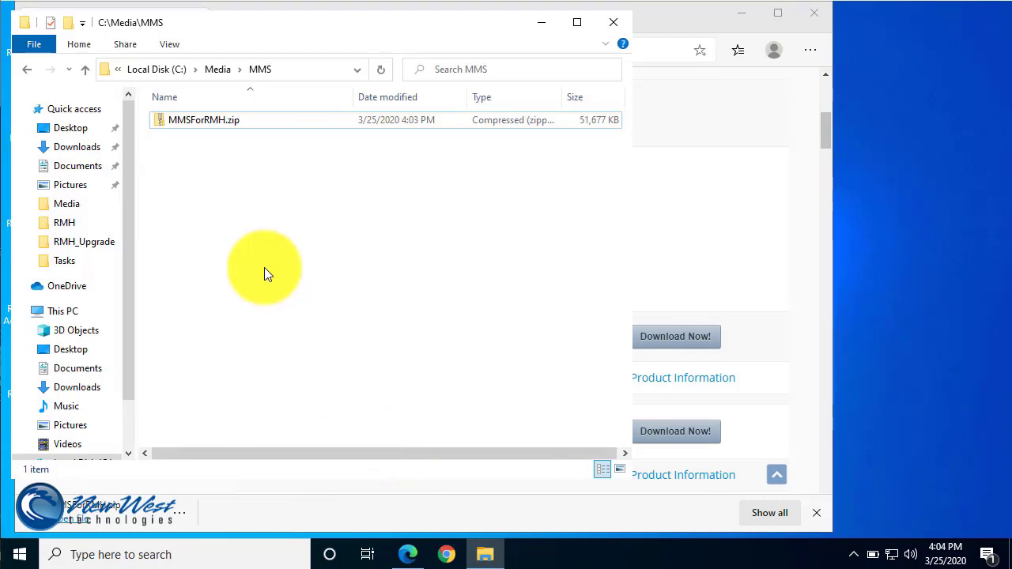
pyautogui.click(186, 120)
pyautogui.rightClick(185, 120)
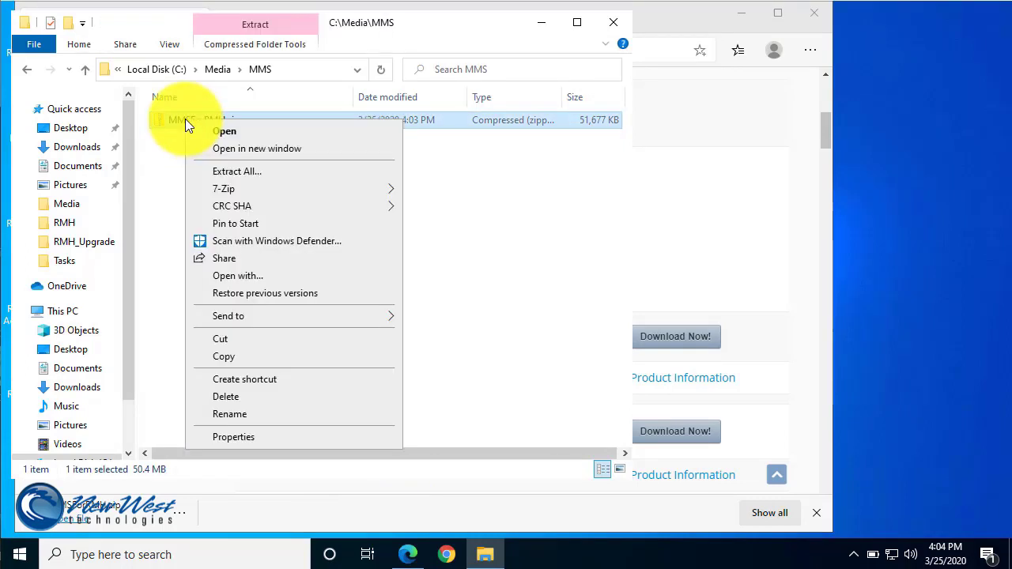
pyautogui.click(208, 172)
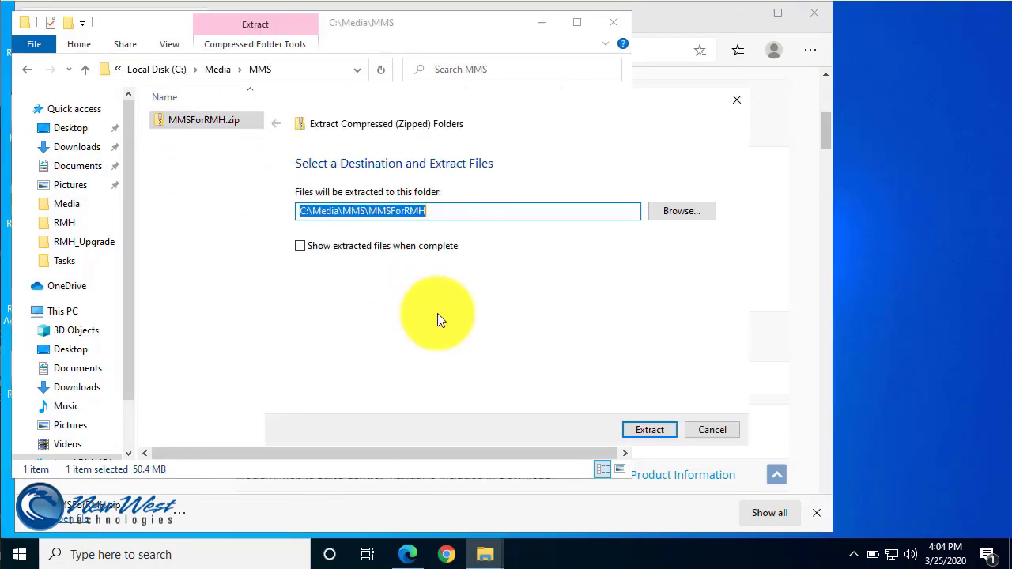
pyautogui.click(642, 425)
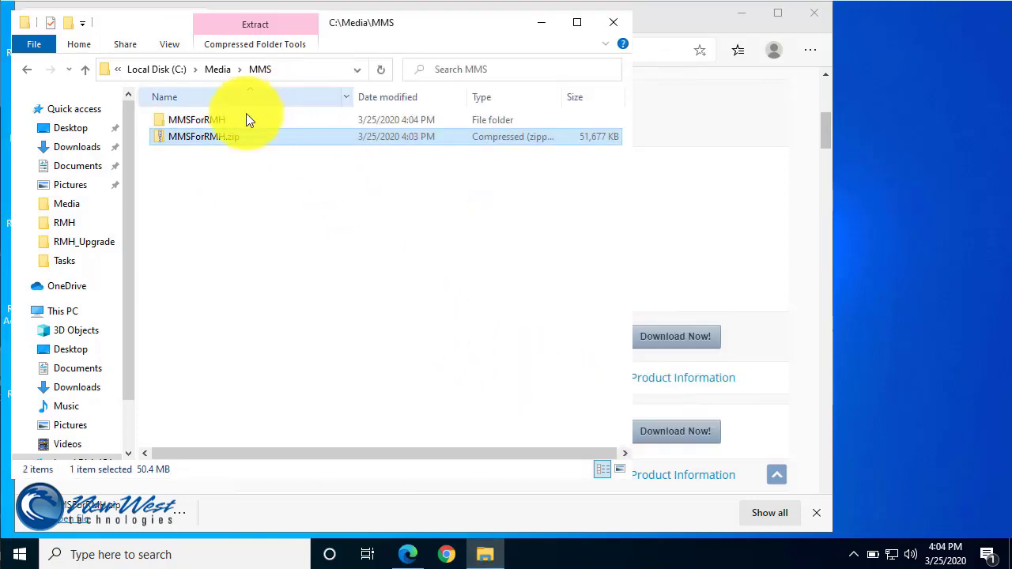
pyautogui.click(214, 124)
pyautogui.doubleClick(213, 122)
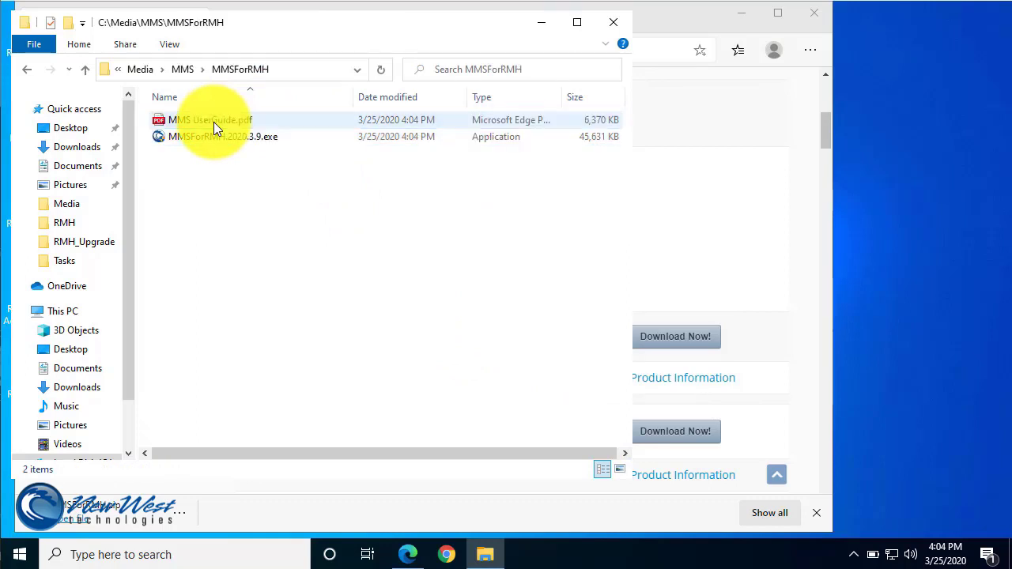
# Run the Modern Mobile Suite setup as administrator and finish the wizard with Launch checked.
pyautogui.rightClick(201, 140)
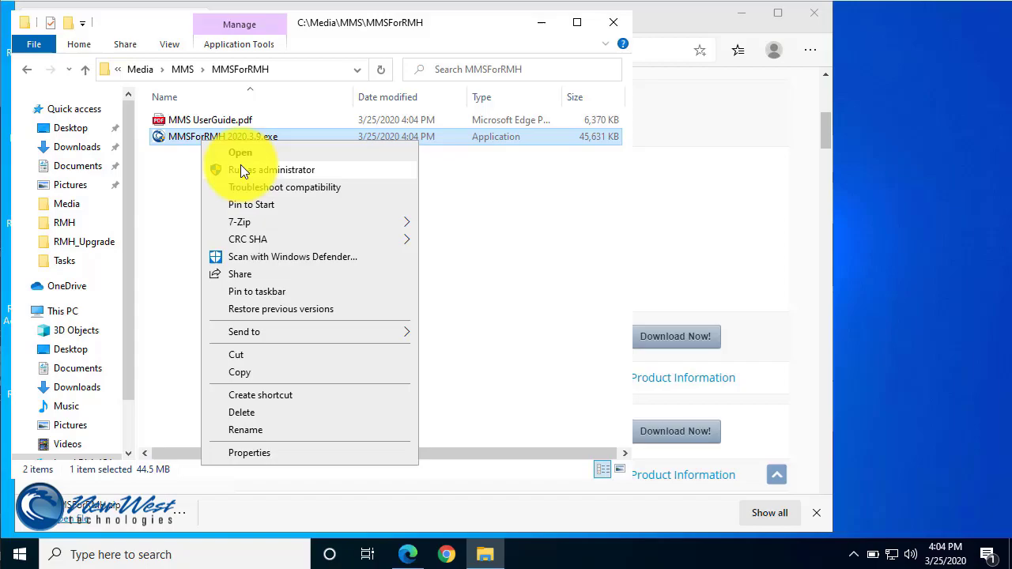
pyautogui.click(240, 167)
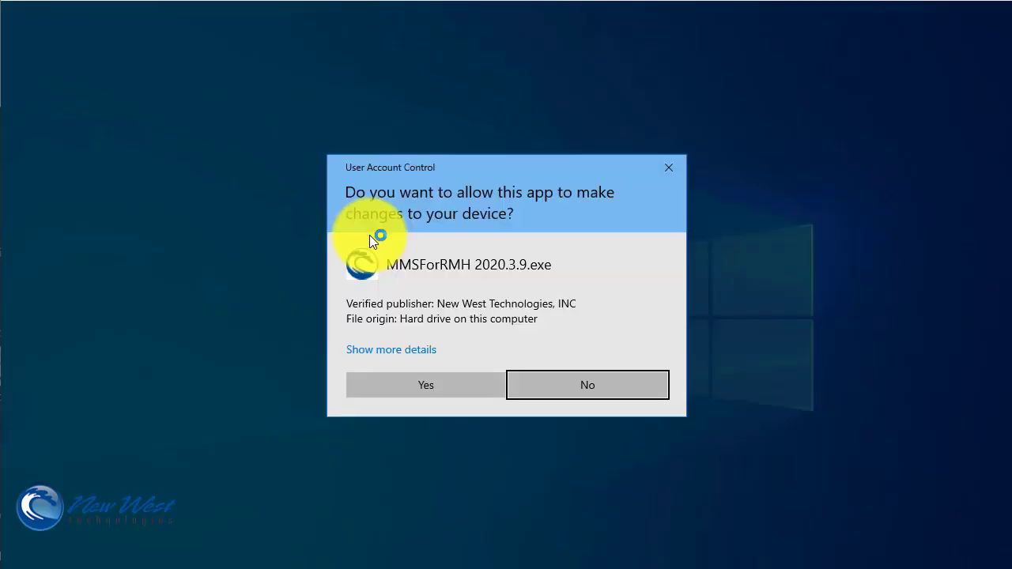
pyautogui.click(408, 396)
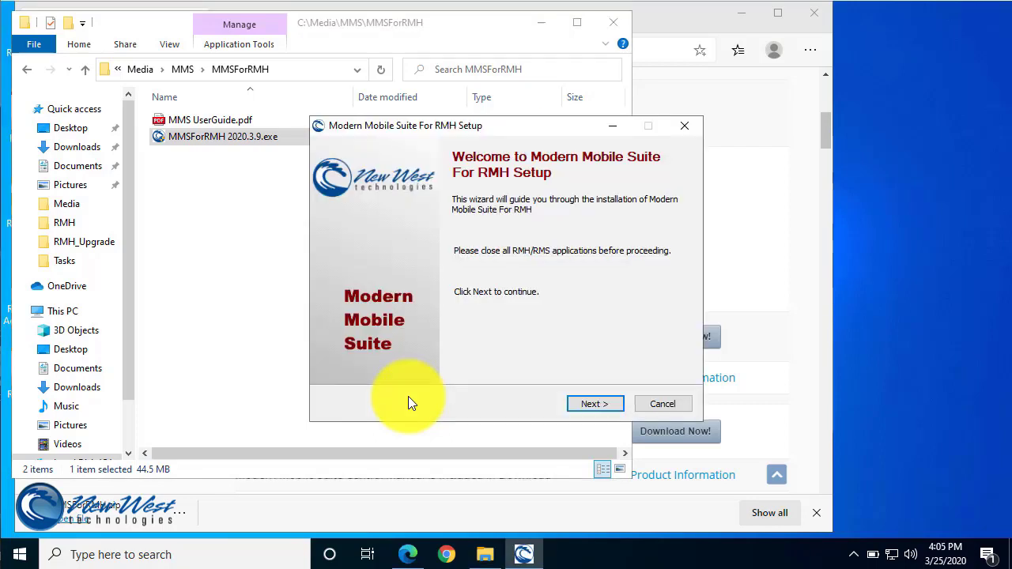
pyautogui.click(595, 405)
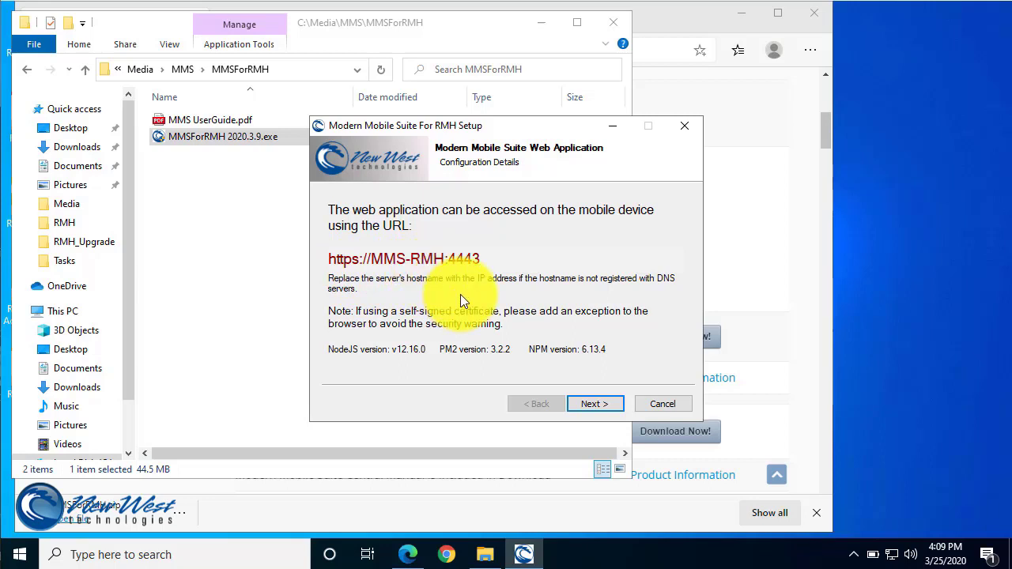
pyautogui.click(595, 404)
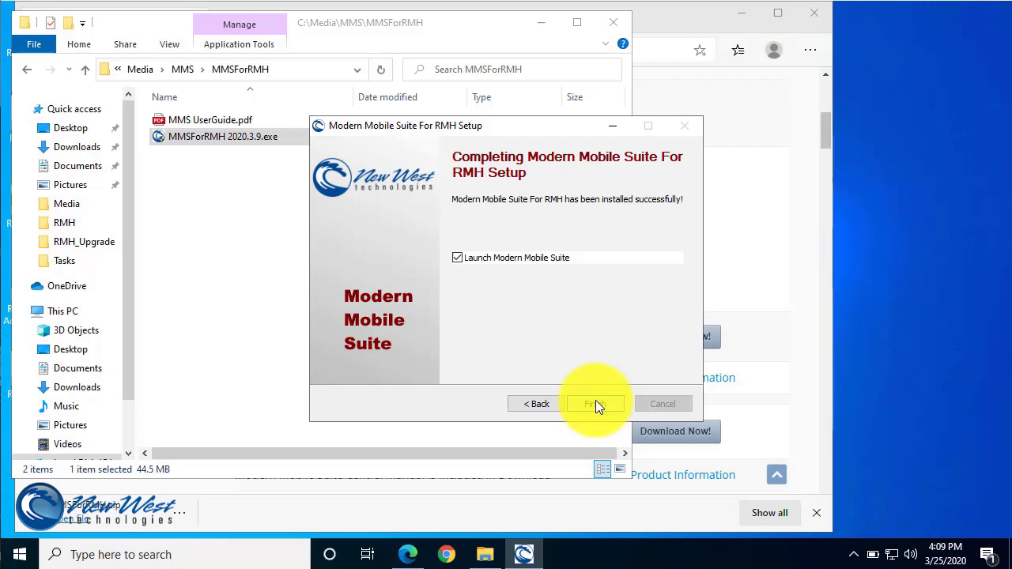
pyautogui.click(596, 404)
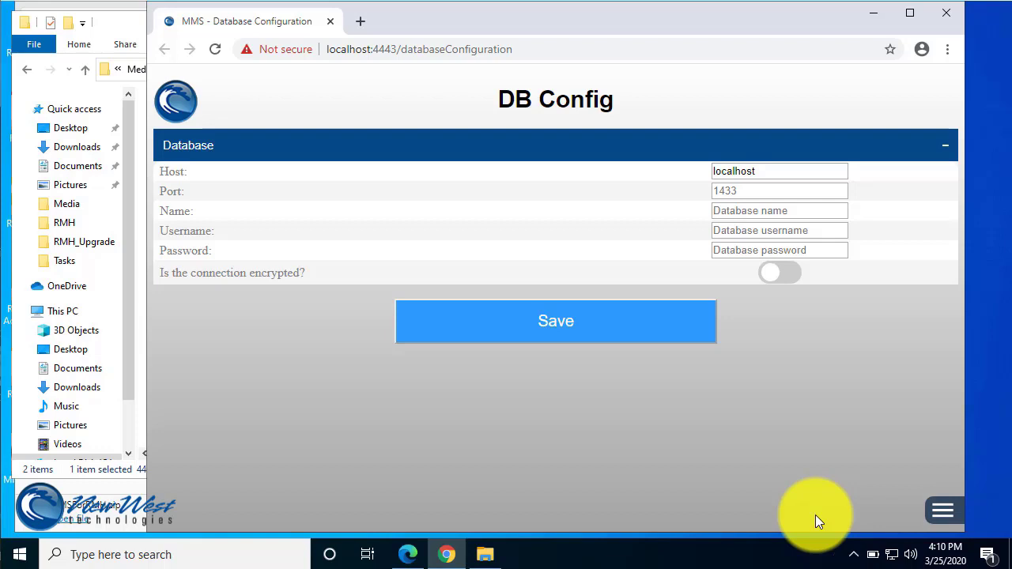
# On DB Config, replace localhost with MMS-RMH, then enter port 1433, database RMHsample, username sa and the password.
pyautogui.doubleClick(786, 173)
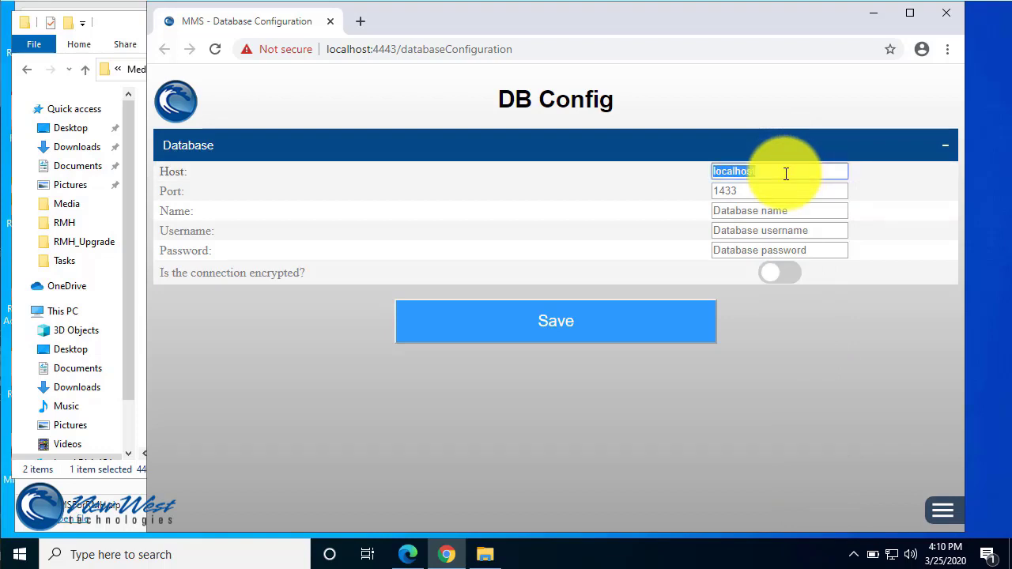
pyautogui.write('MMS-RMH')
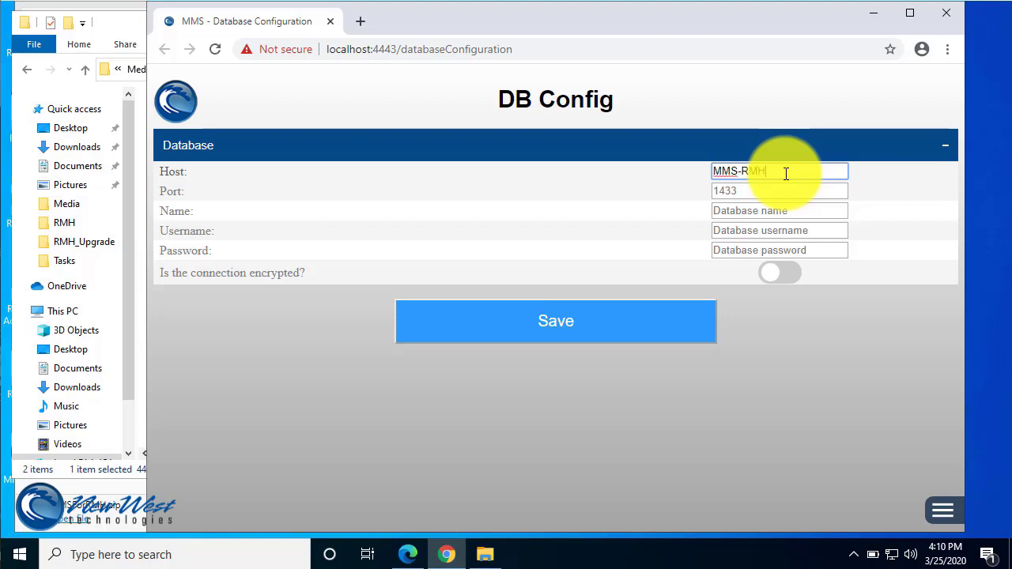
pyautogui.press('Tab')
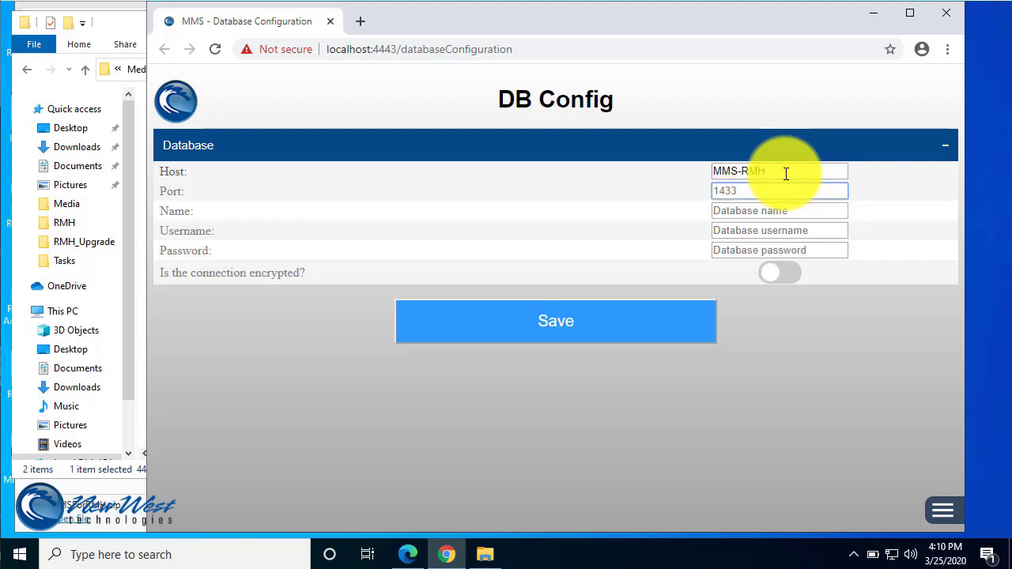
pyautogui.write('1433')
pyautogui.press('Tab')
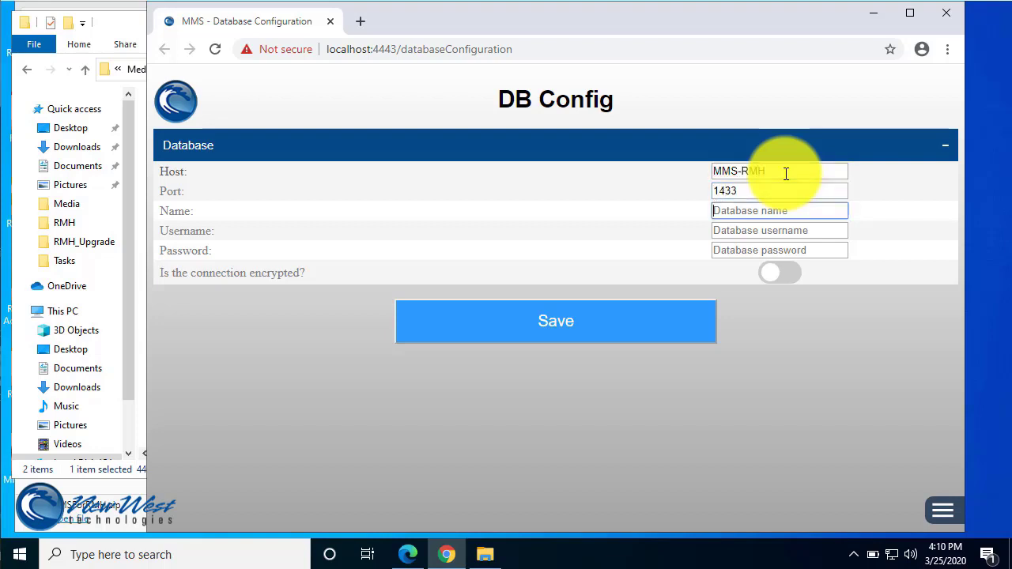
pyautogui.write('RMHsample')
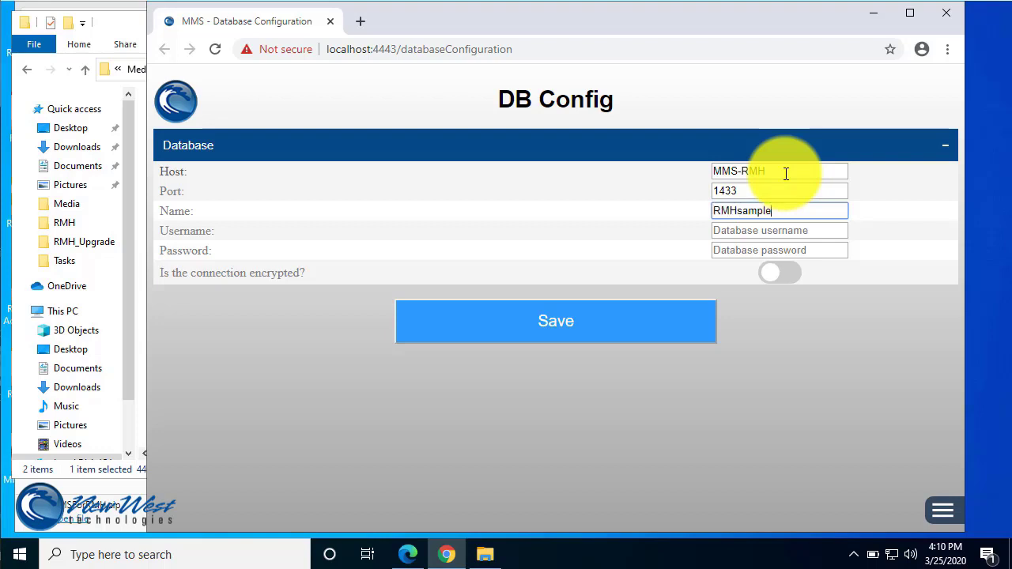
pyautogui.press('Tab')
pyautogui.write('sa')
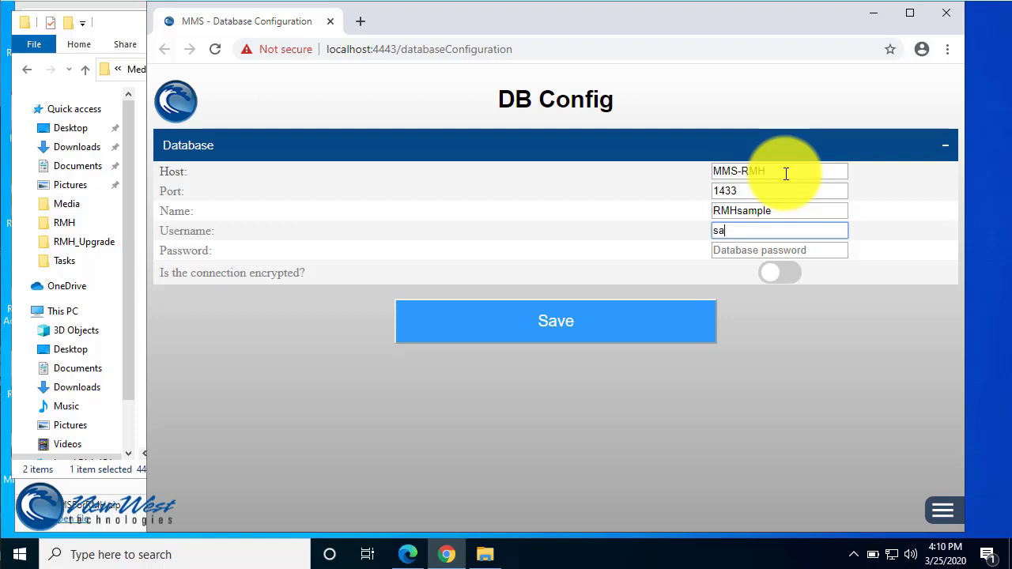
pyautogui.press('Tab')
pyautogui.write('p')
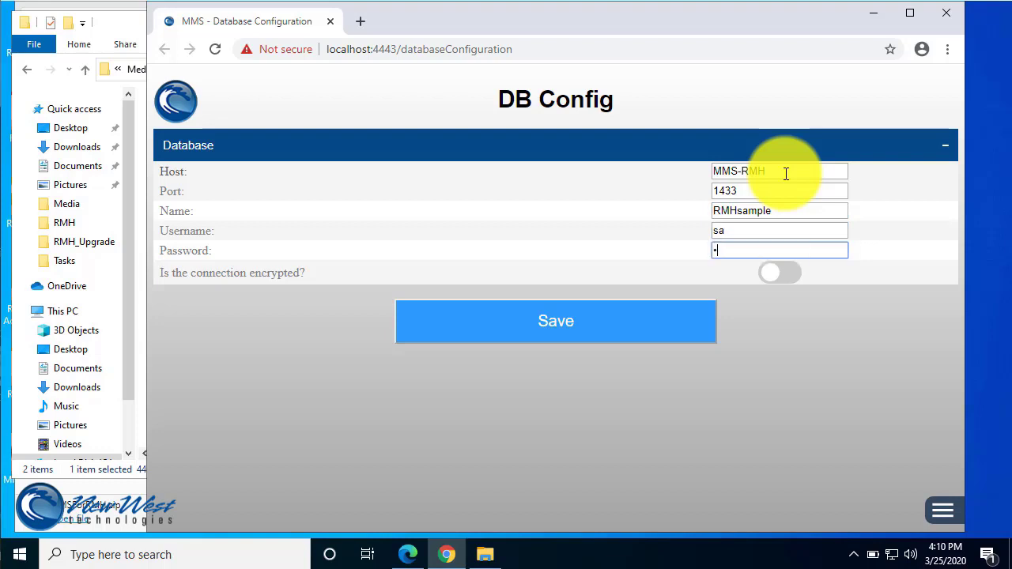
pyautogui.write('asswor')
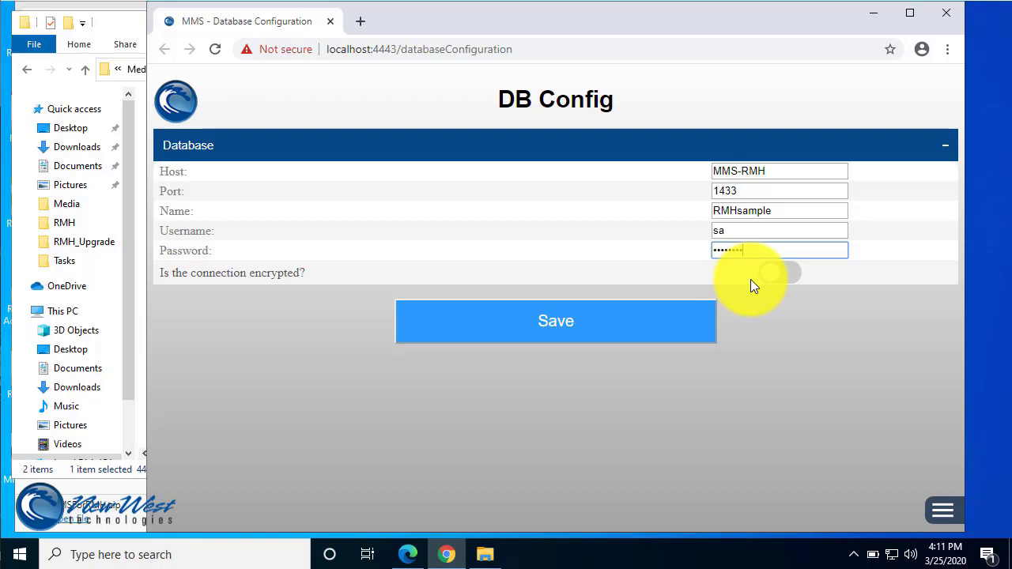
# Save the database settings, then sign in as New West Technologies with the password.
pyautogui.click(563, 324)
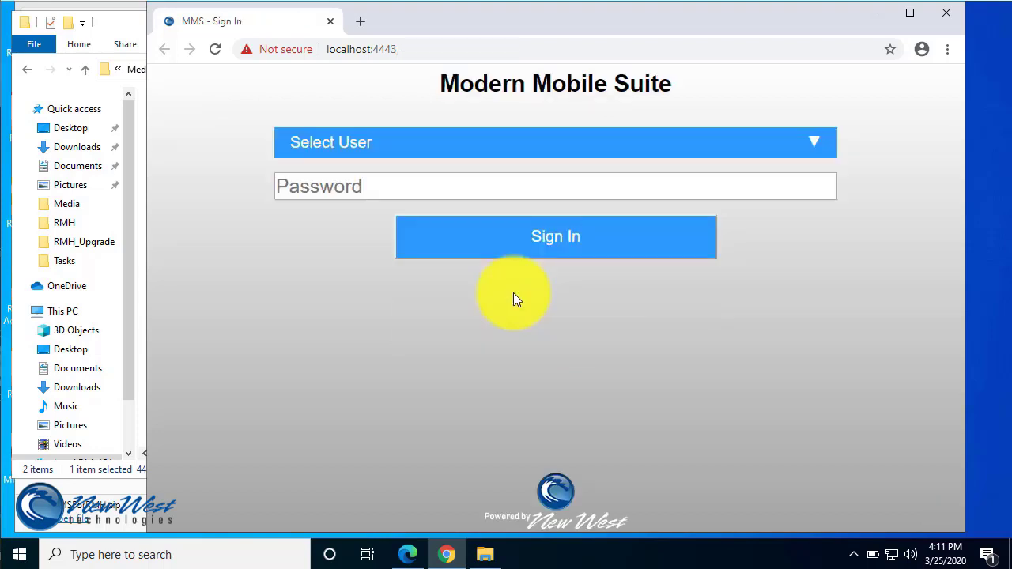
pyautogui.click(639, 150)
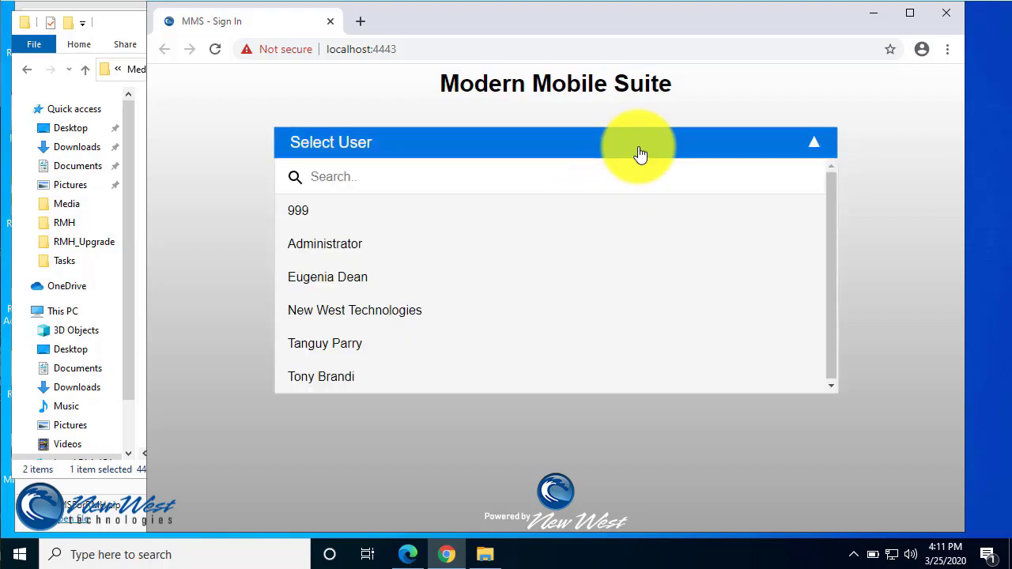
pyautogui.click(627, 312)
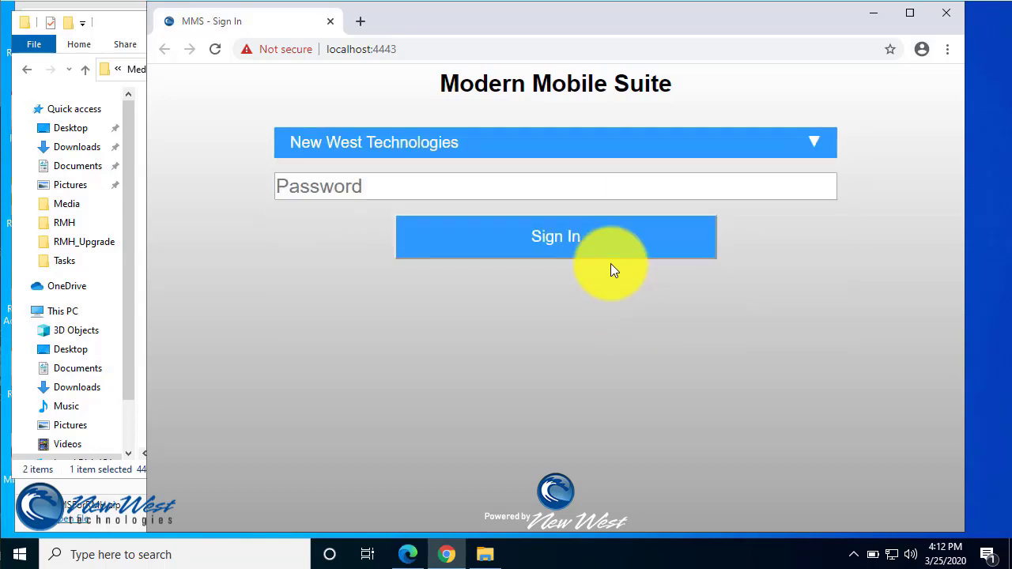
pyautogui.click(576, 185)
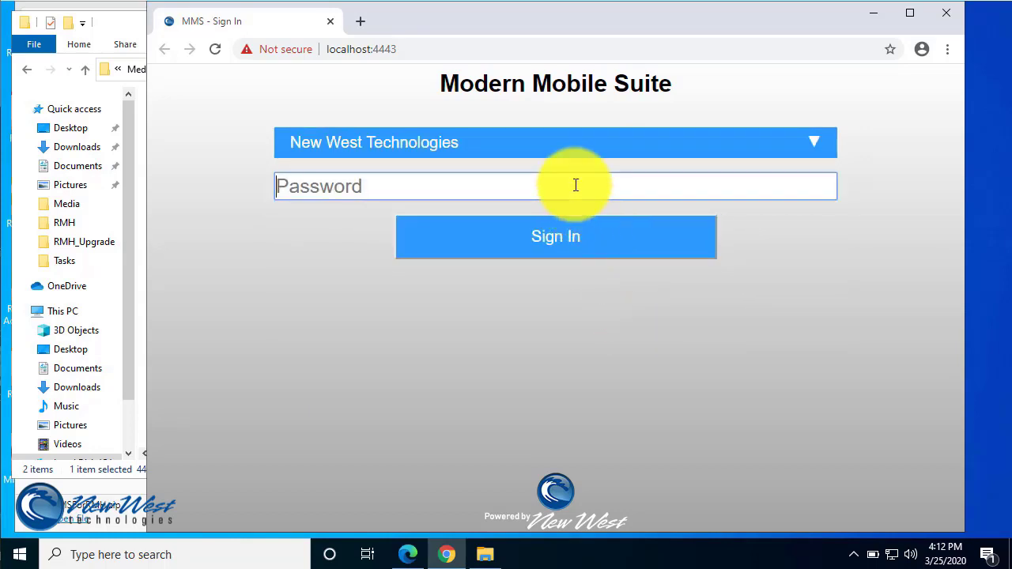
pyautogui.write('••••••••')
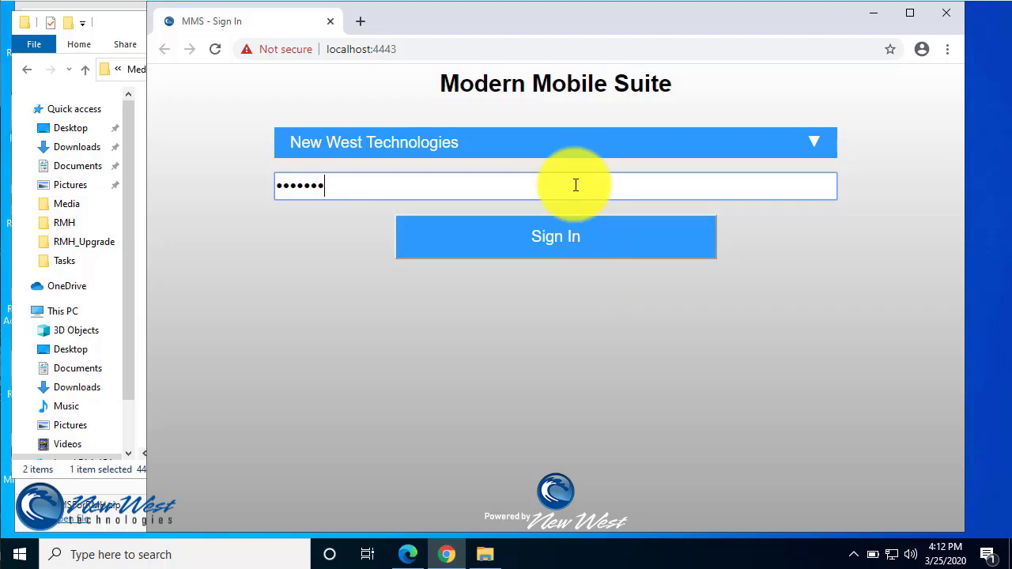
pyautogui.press('Return')
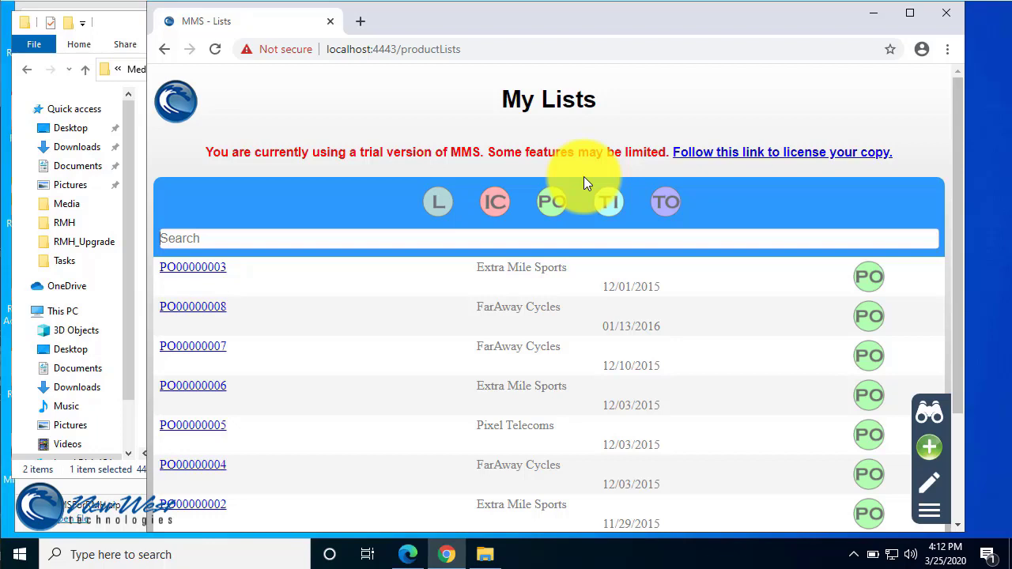
# License the suite with the license account e-mail and password, giving Licensed Through 05/24/2020.
pyautogui.click(709, 157)
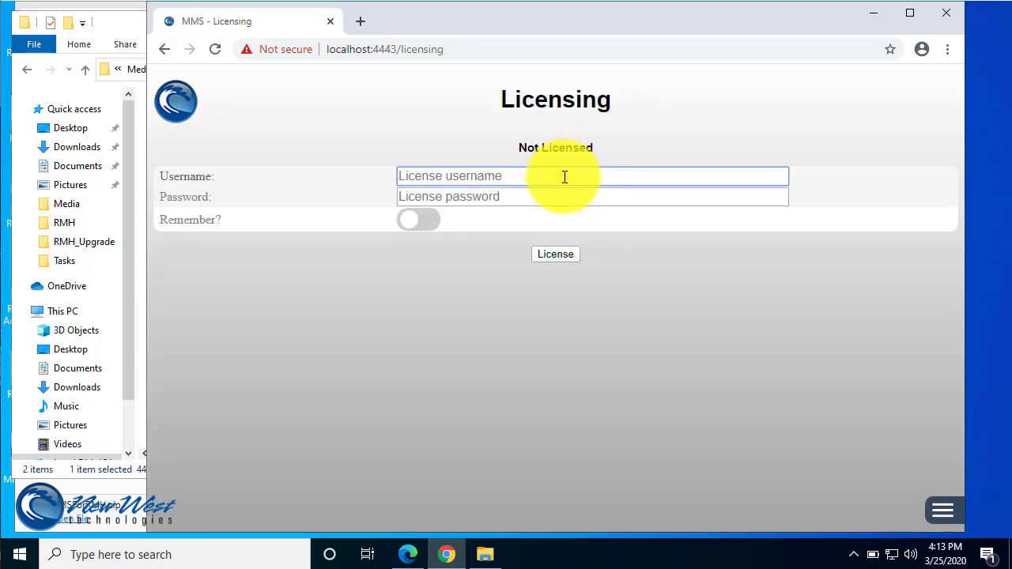
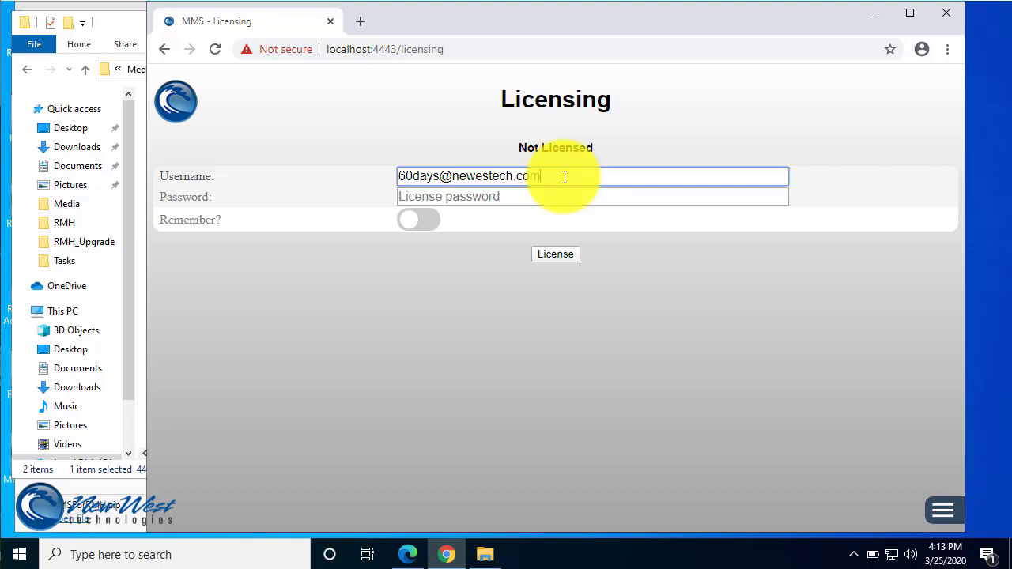
pyautogui.press('Tab')
pyautogui.write('•••••')
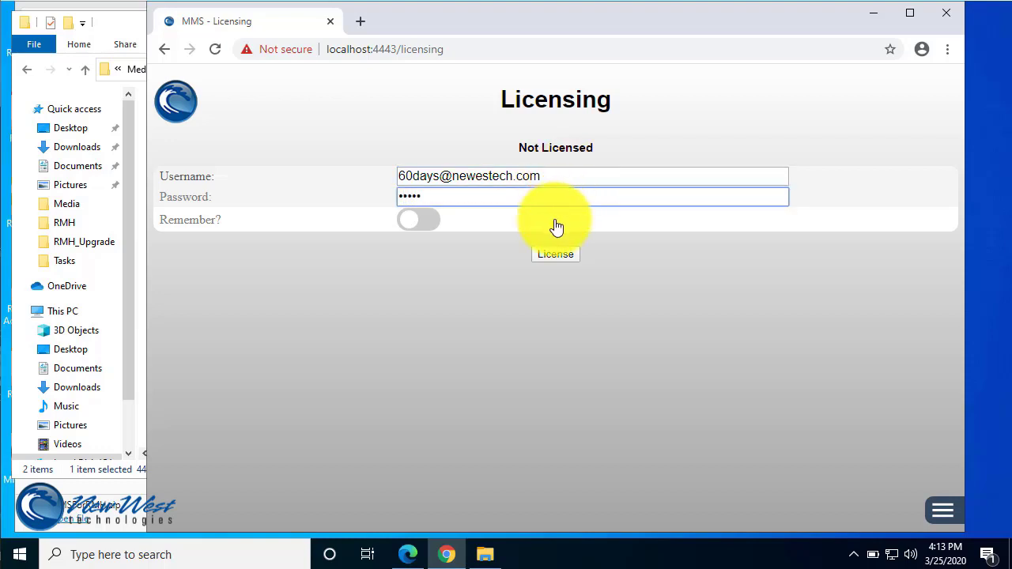
pyautogui.click(555, 253)
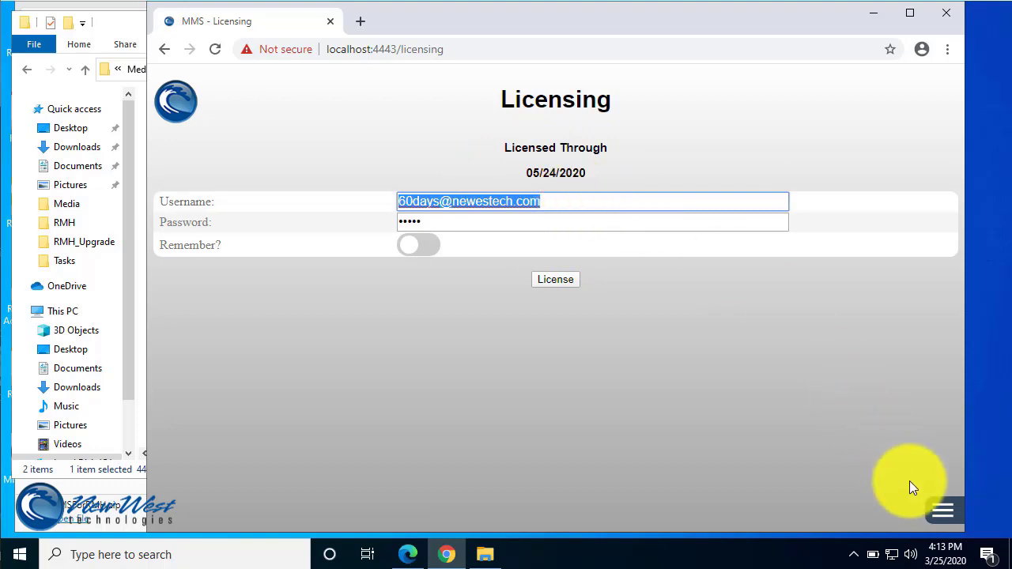
# Return to My Lists from the side menu and sign out of Modern Mobile Suite.
pyautogui.click(940, 516)
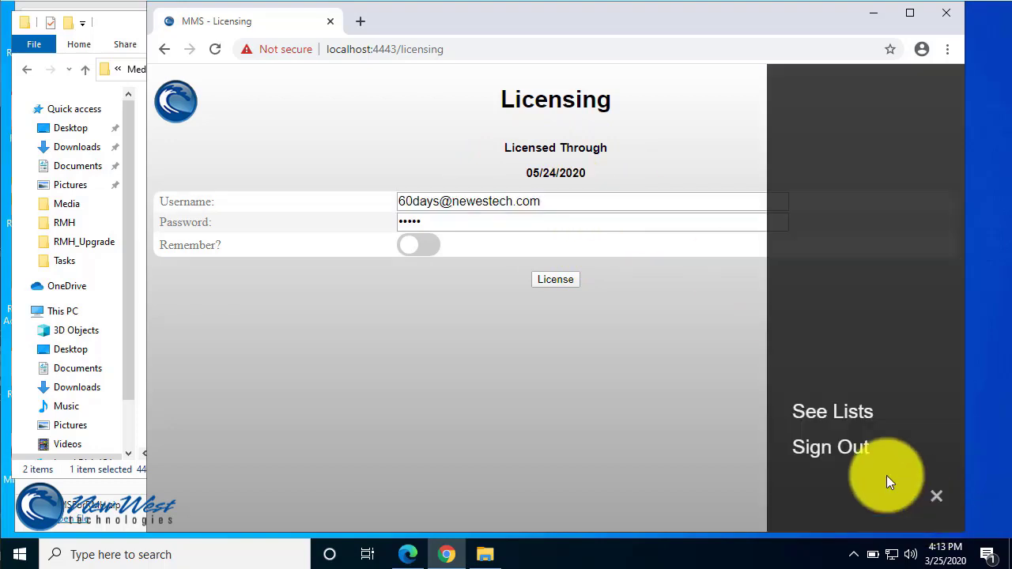
pyautogui.click(828, 423)
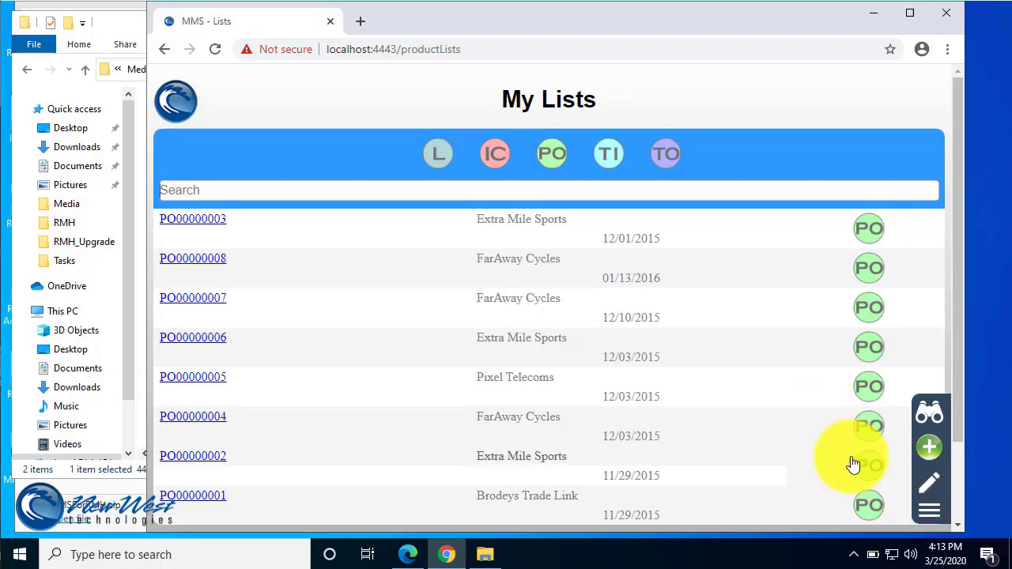
pyautogui.click(938, 518)
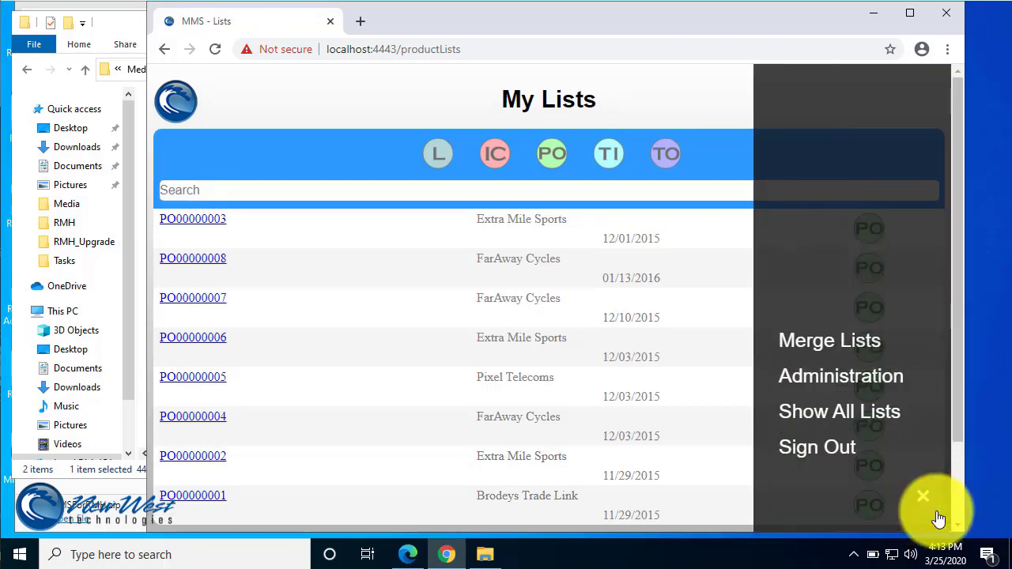
pyautogui.click(798, 463)
pyautogui.click(936, 19)
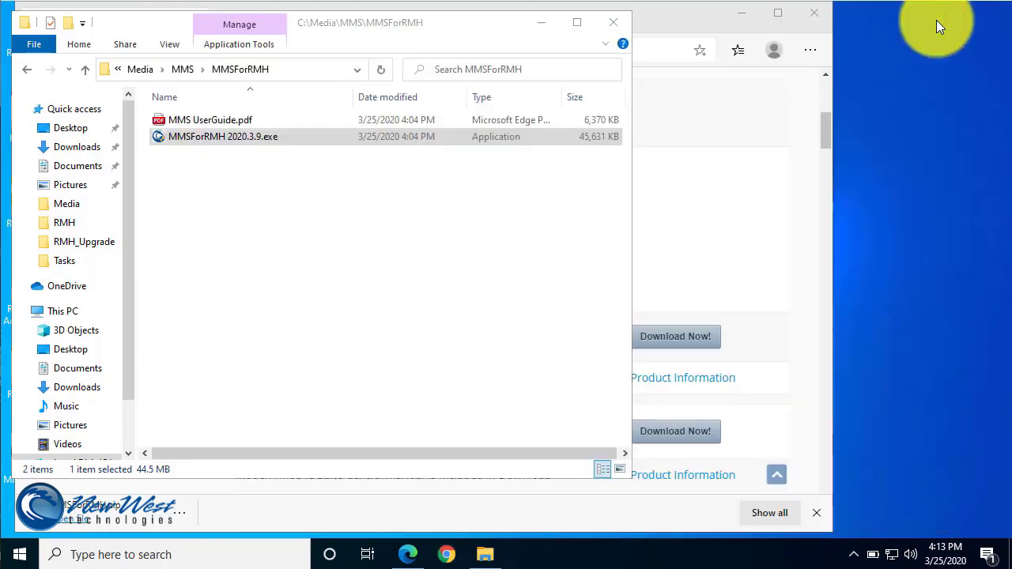
pyautogui.click(447, 554)
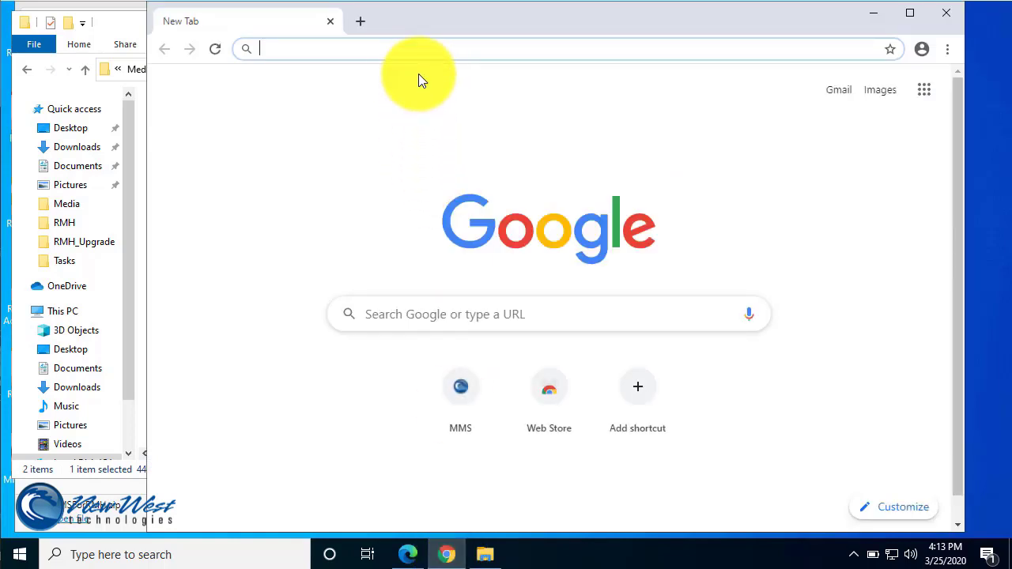
pyautogui.write('https:')
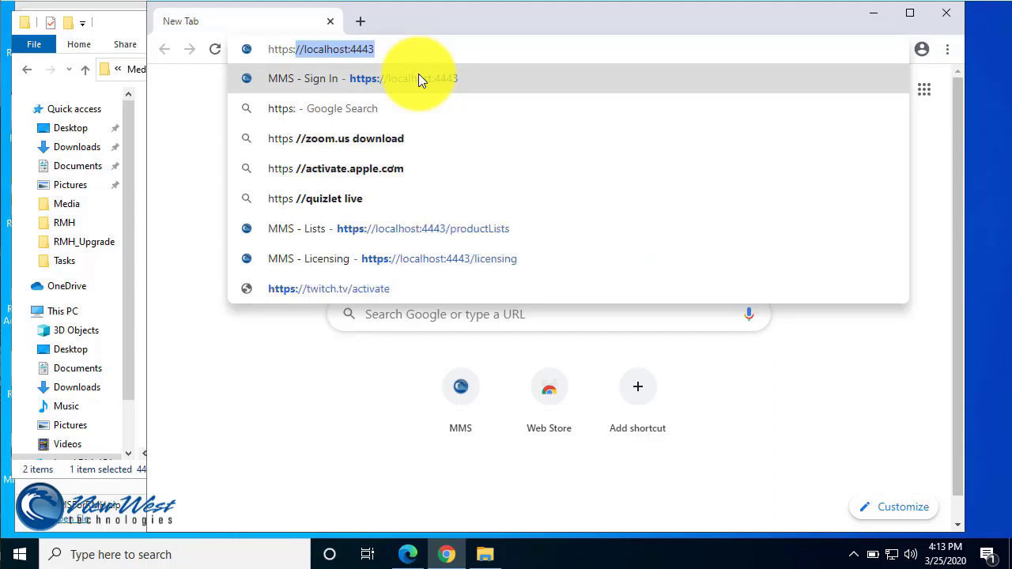
pyautogui.write('//')
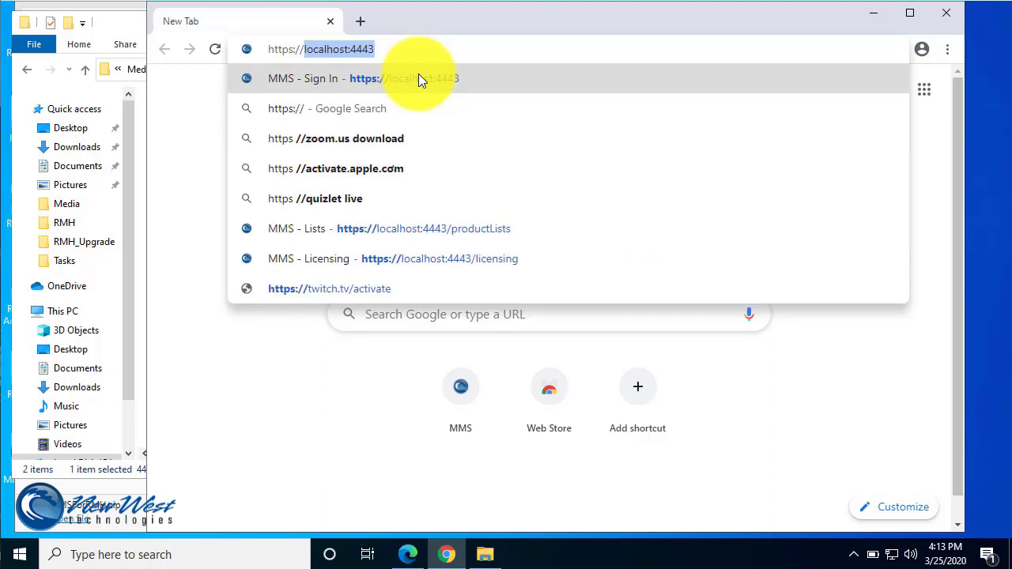
pyautogui.write('MM')
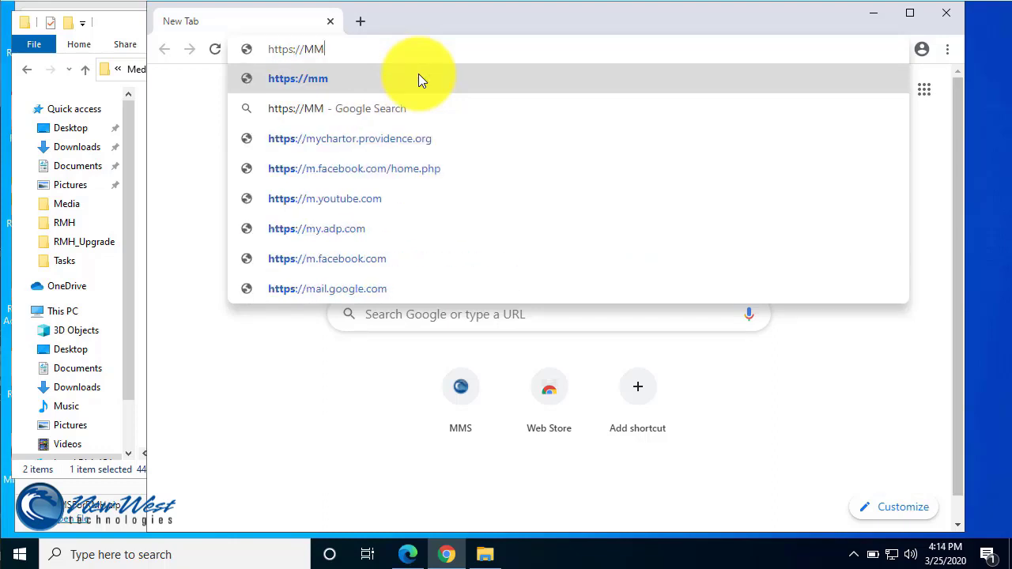
pyautogui.write('S-RMH')
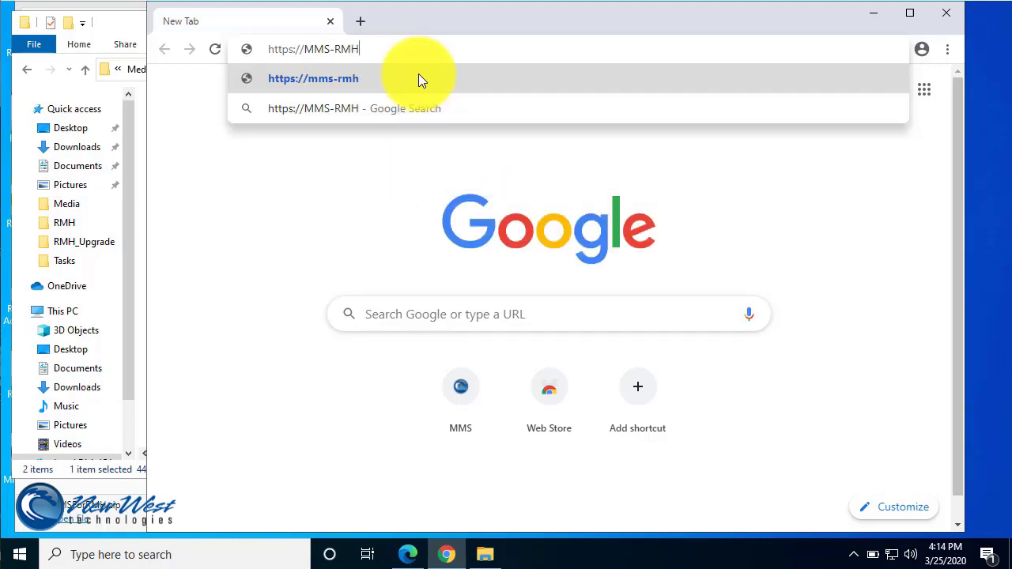
pyautogui.write(':4443')
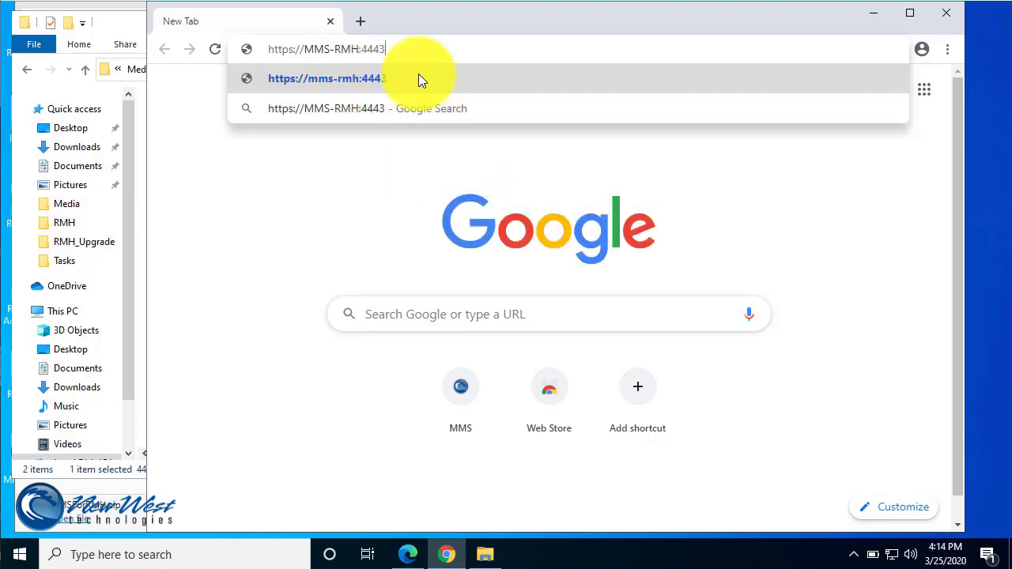
pyautogui.press('Return')
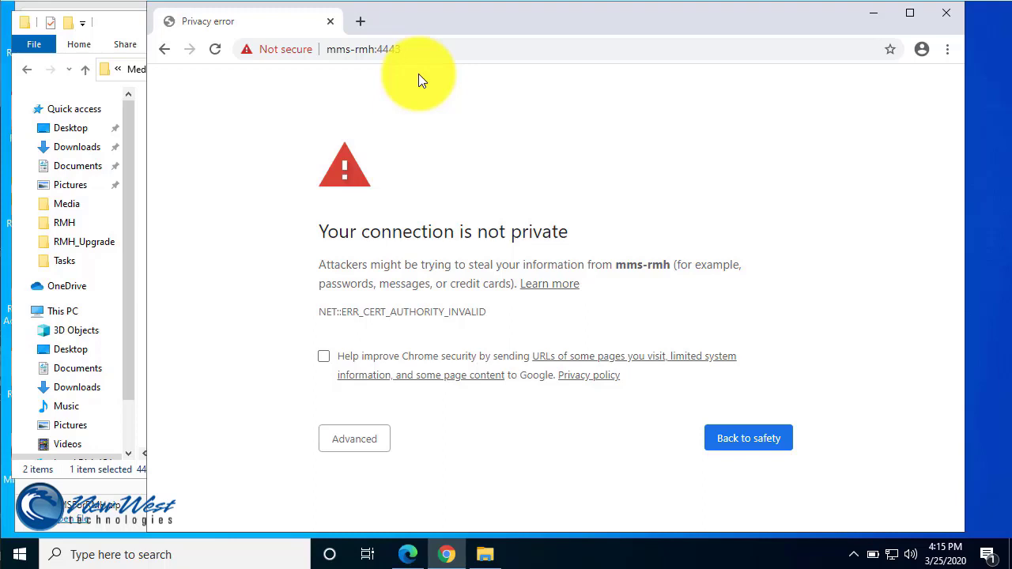
# Bypass the certificate warning and proceed to mms-rmh (unsafe).
pyautogui.click(345, 440)
pyautogui.scroll(-1, 277, 435)
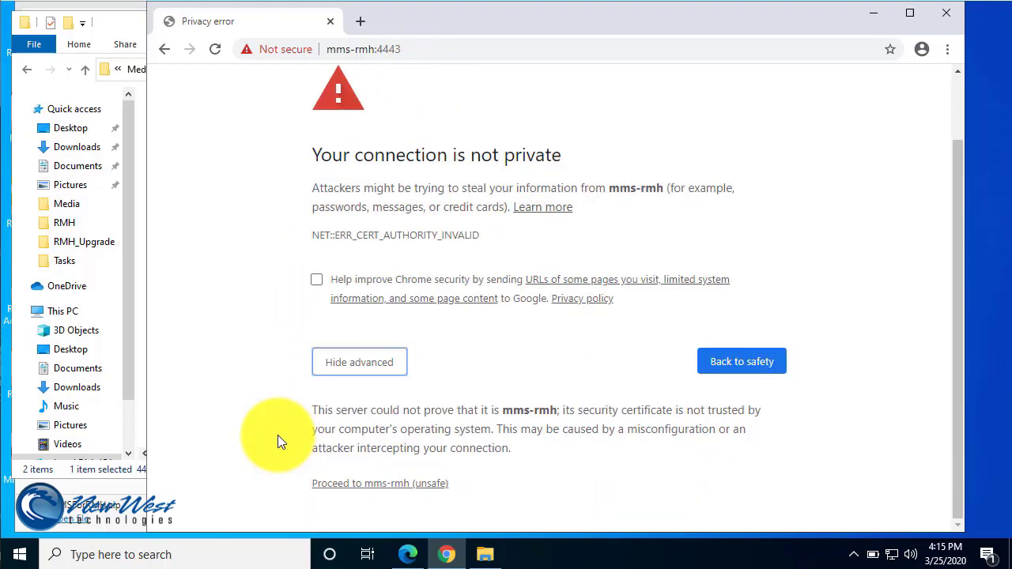
pyautogui.click(342, 483)
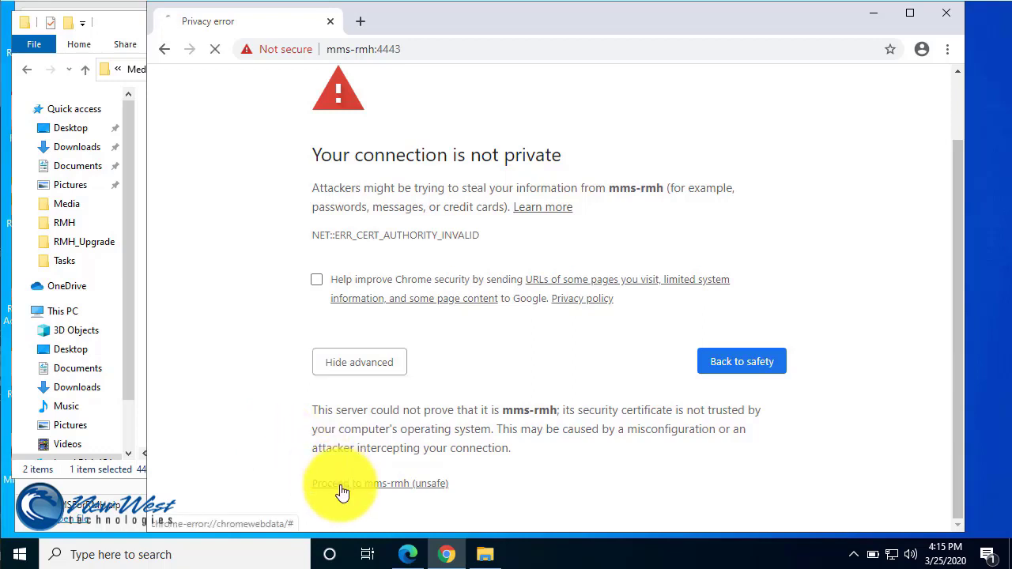